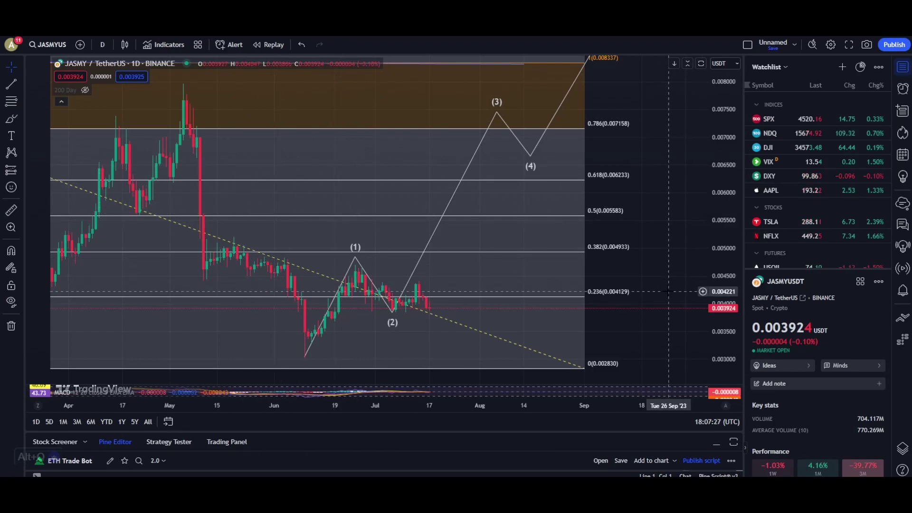
Select the Elliott wave drawing and rescale prices so the full wave projection is visible.
left_click_drag(664, 284, 667, 257)
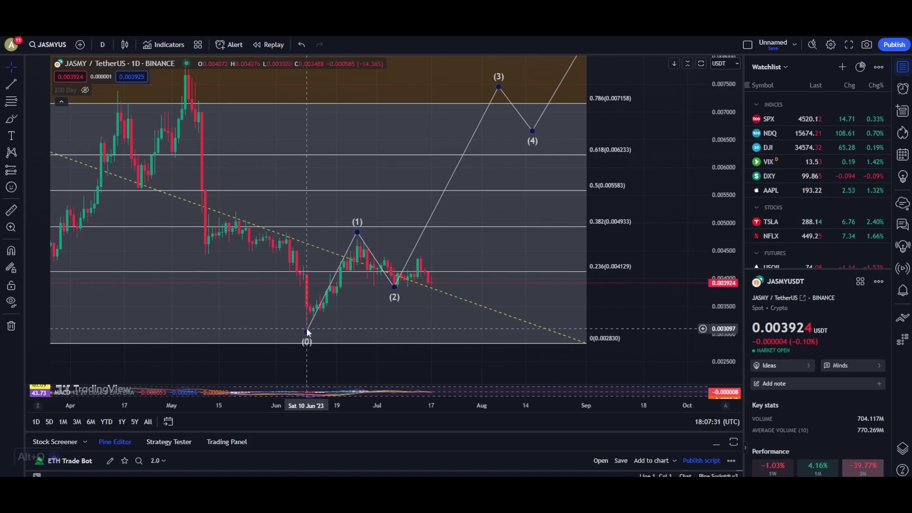
left_click(355, 225)
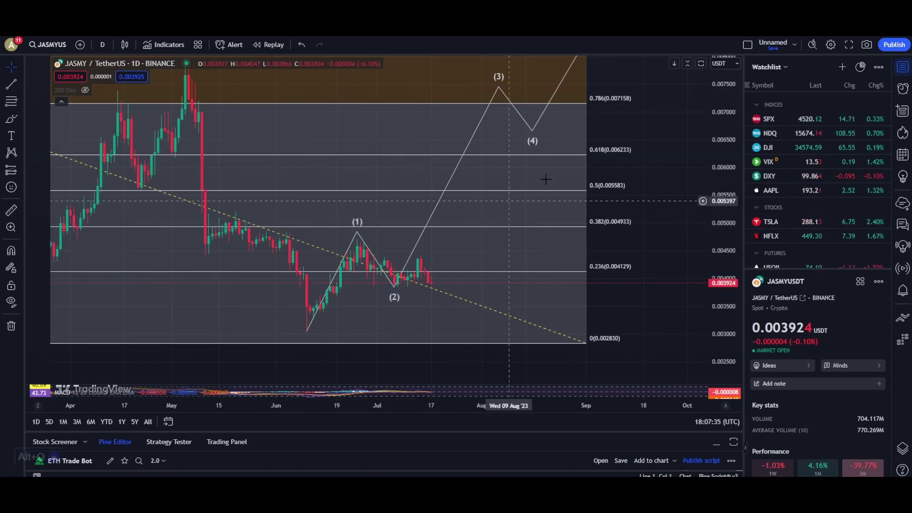
left_click_drag(709, 178, 710, 263)
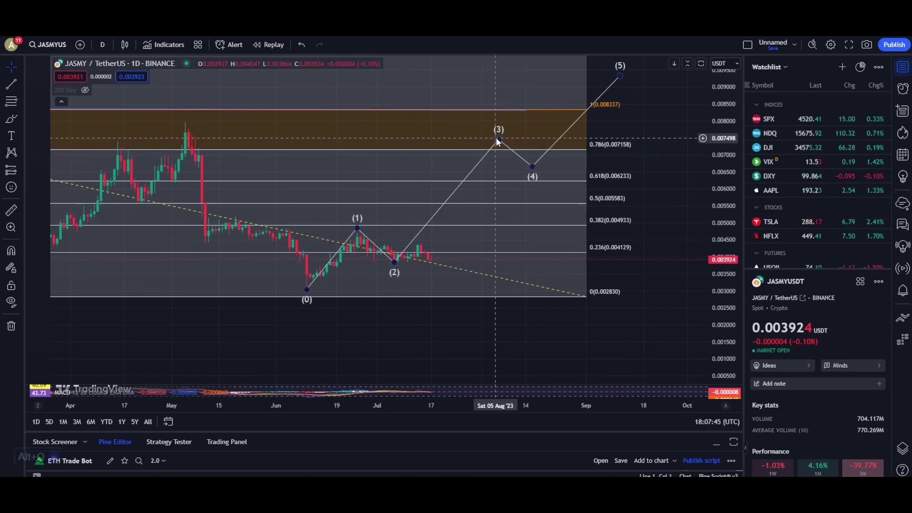
left_click_drag(713, 262, 713, 253)
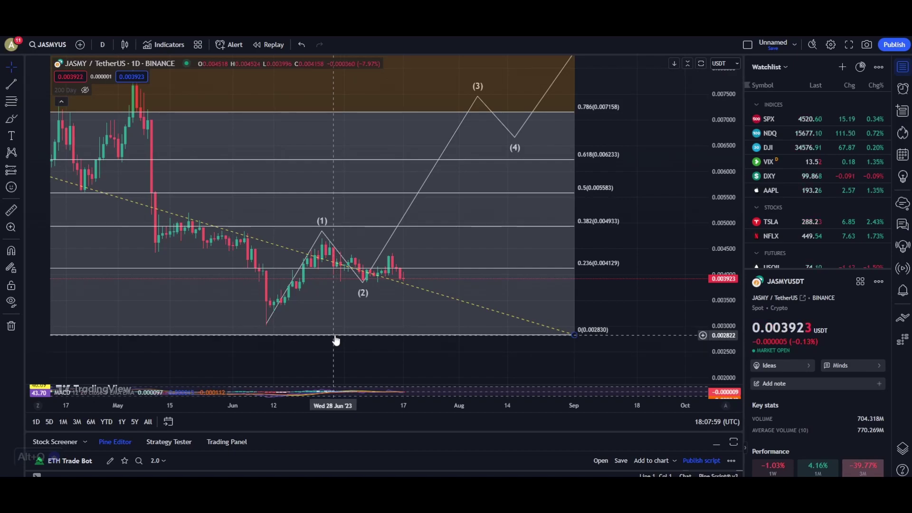
scroll(282, 251, "up", 1)
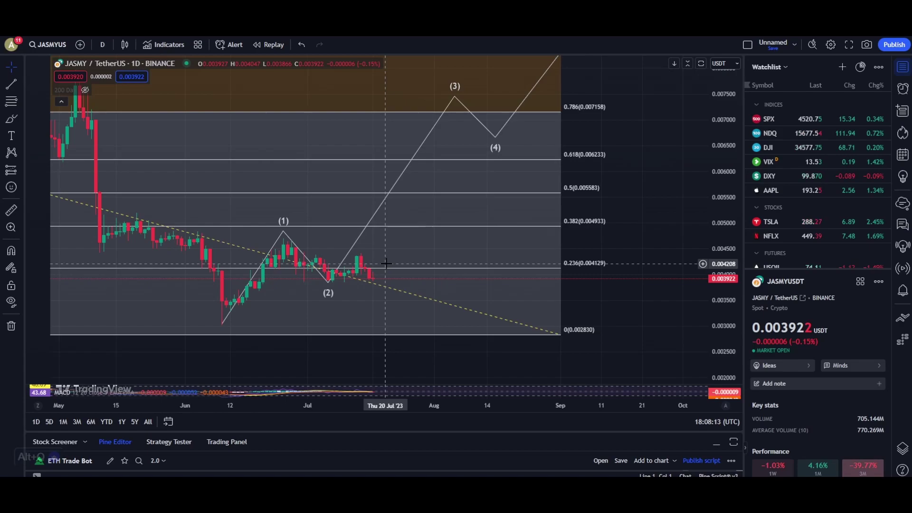
scroll(386, 263, "down", 1)
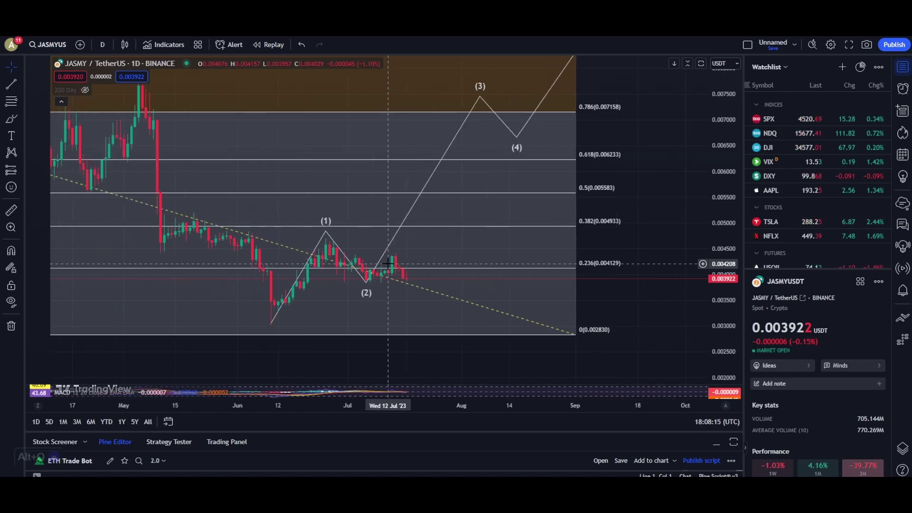
scroll(389, 264, "up", 1)
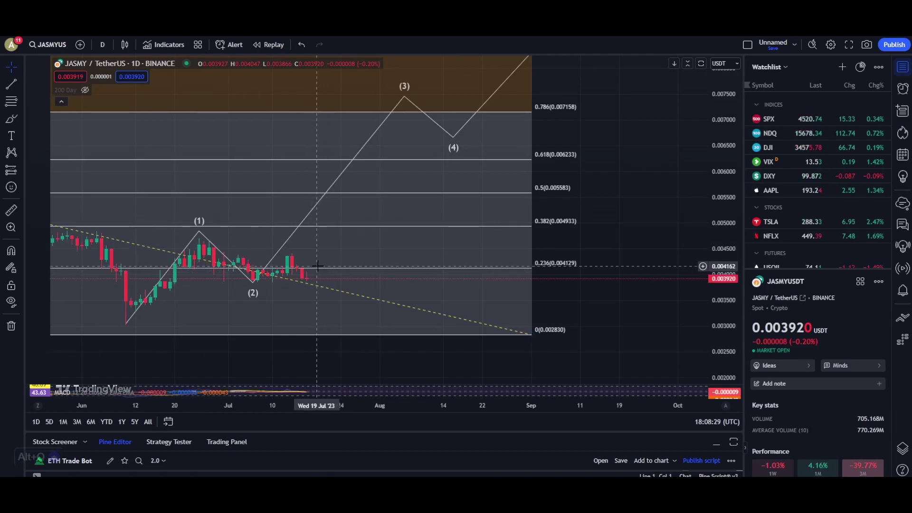
Measure the rise from the mid-July candle: about 59% over 20 bars, then clear it.
key("shift")
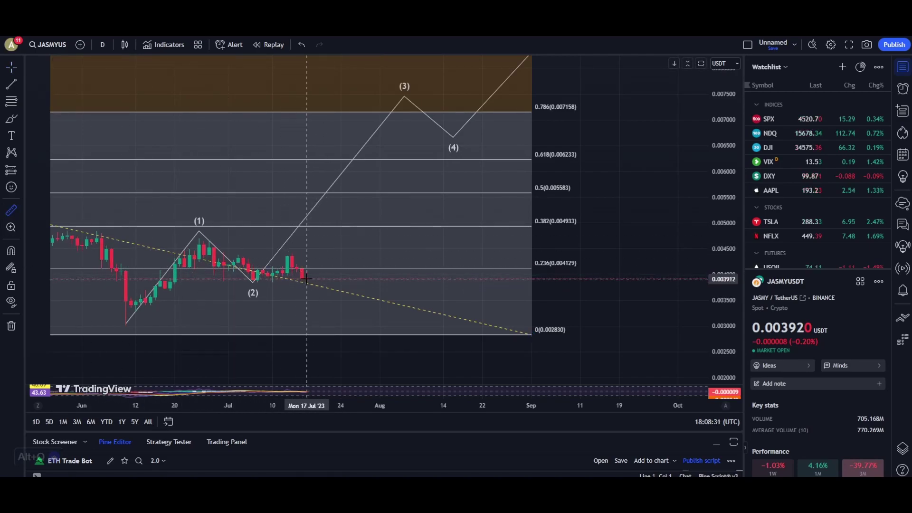
left_click(307, 280, "shift")
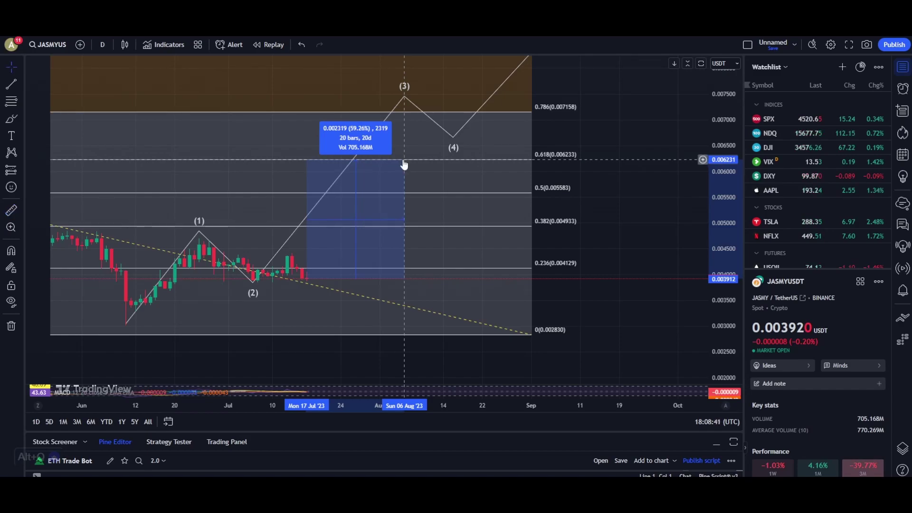
left_click(404, 164)
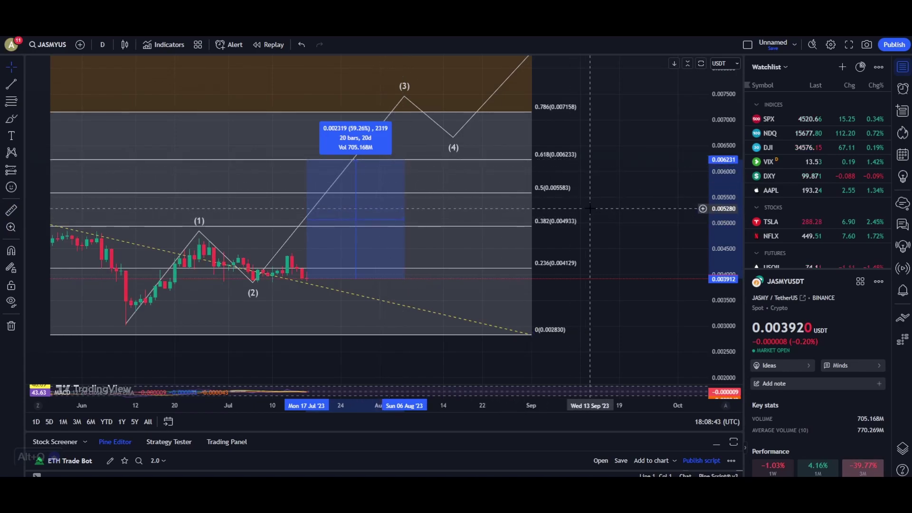
left_click(605, 198)
scroll(430, 207, "down", 3)
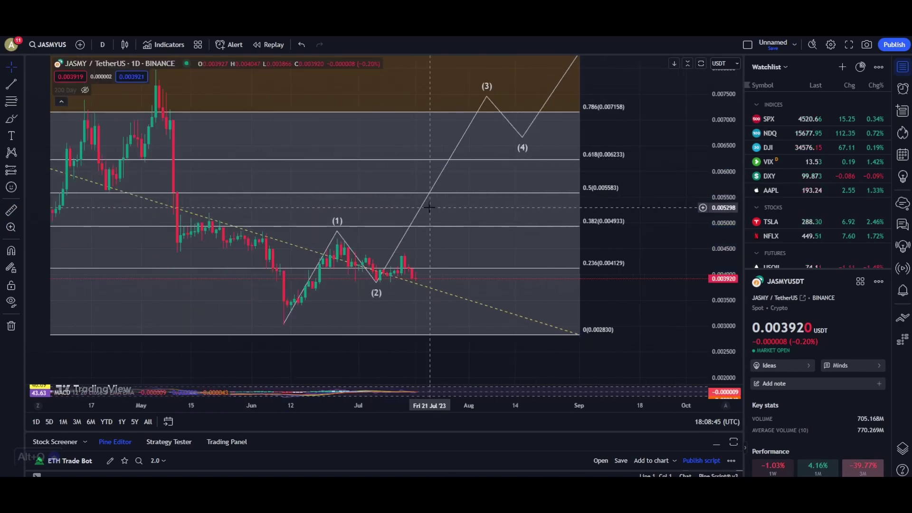
scroll(435, 209, "up", 2)
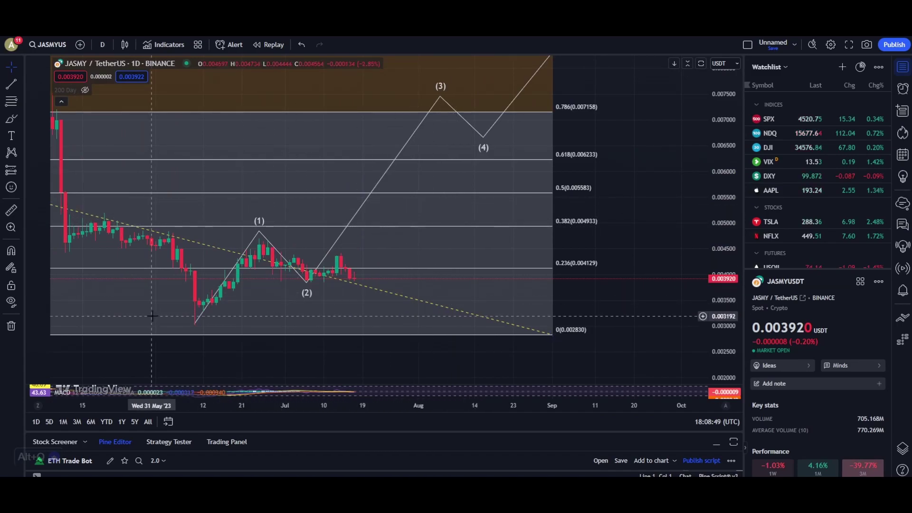
Measure the rise from the June 12 swing low to wave (1), about 56%, then clear it.
left_click(11, 212)
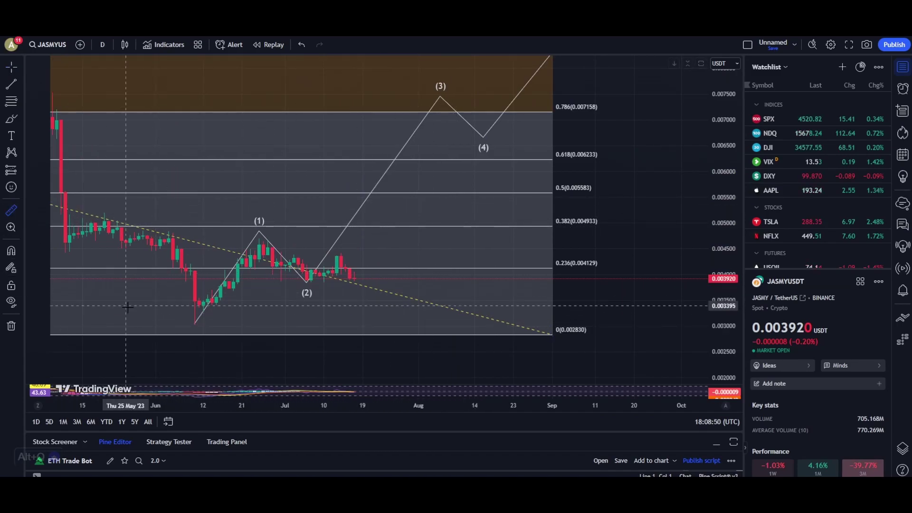
left_click(203, 324)
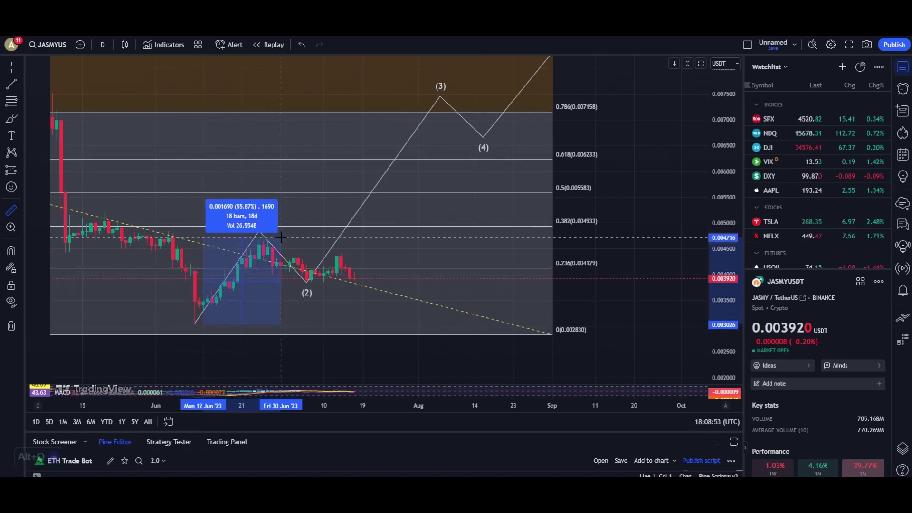
left_click(270, 246)
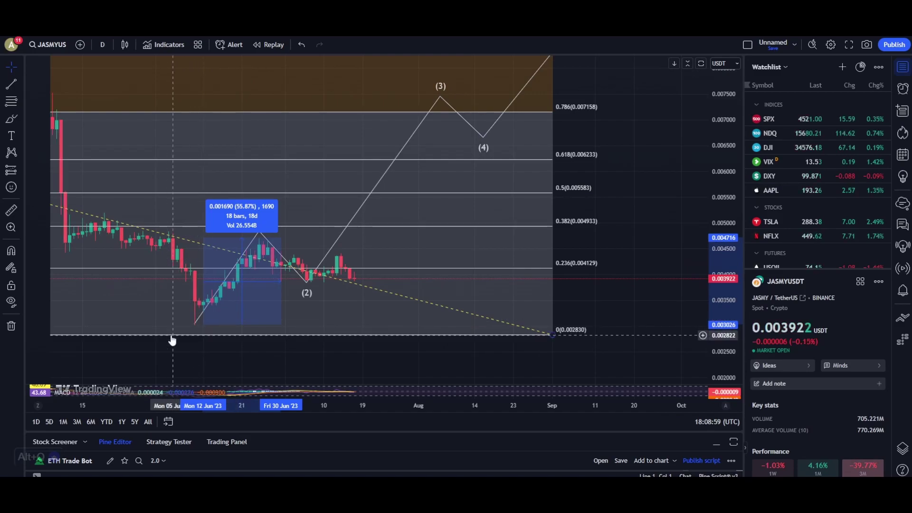
left_click(335, 308)
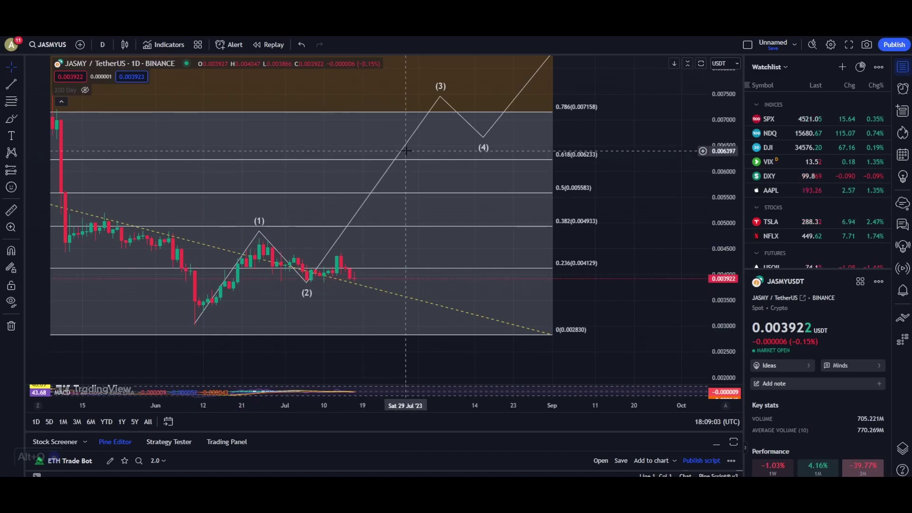
scroll(502, 197, "down", 2)
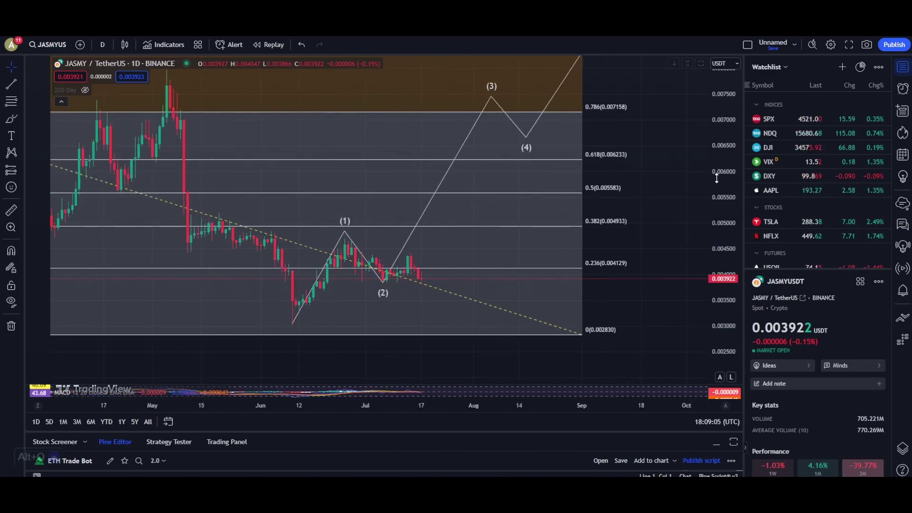
Measure from the mid-July price to the wave (5) target: about 171.6% over 63 bars.
left_click_drag(721, 173, 725, 222)
scroll(613, 214, "down", 2)
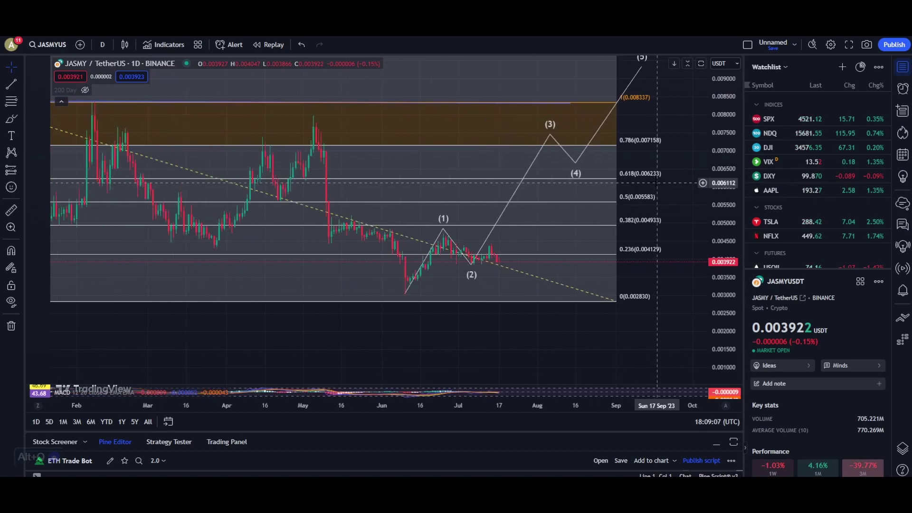
scroll(617, 222, "up", 1)
scroll(618, 222, "right", 3)
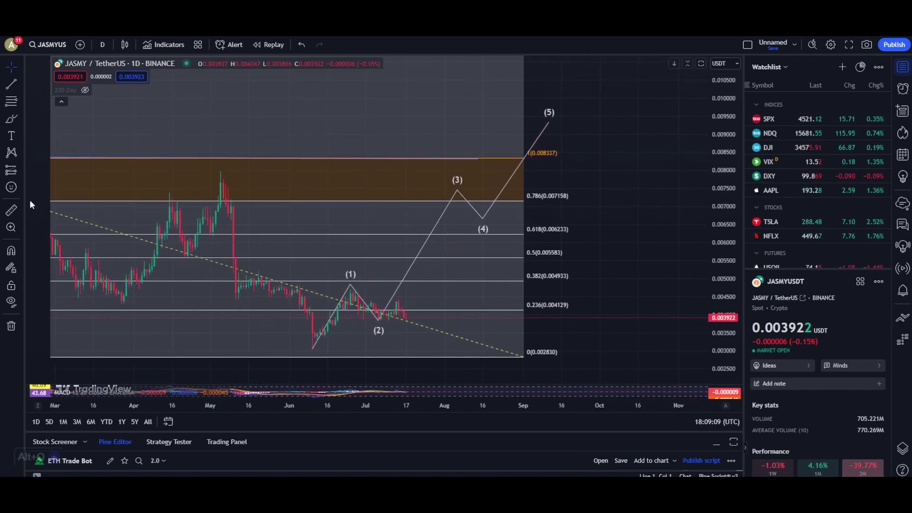
left_click(8, 212)
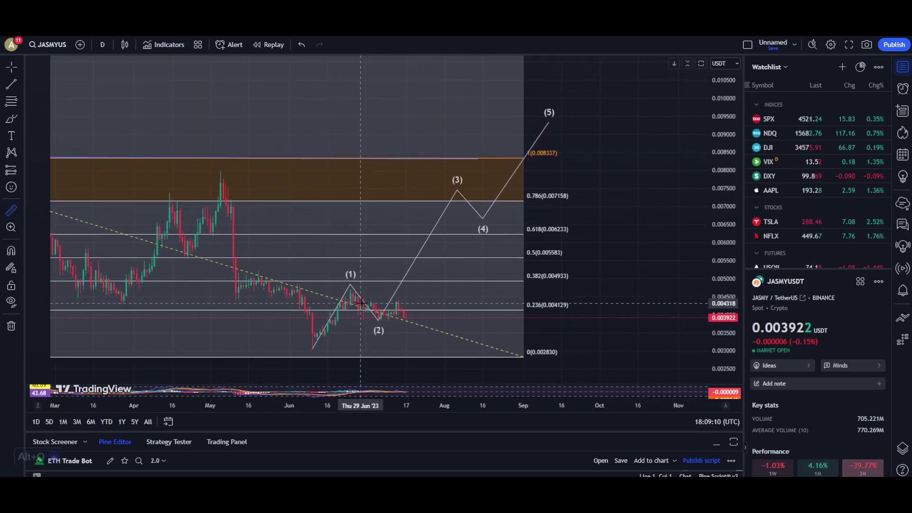
left_click(403, 319)
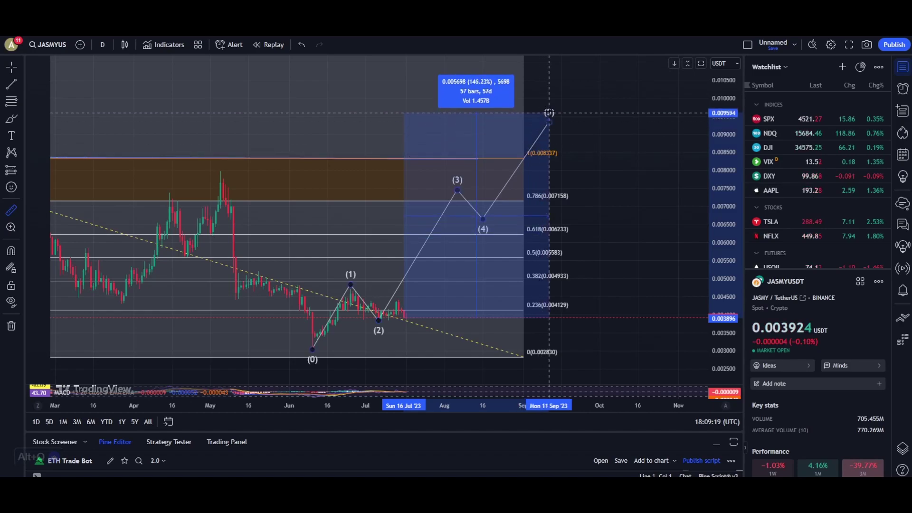
left_click(565, 76)
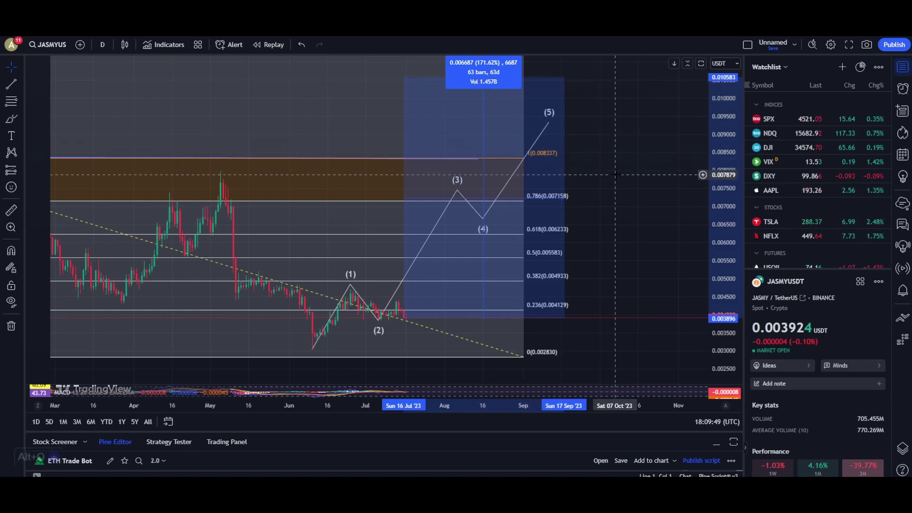
Clear the measurement, enlarge and rescale the MACD/RSI pane to inspect it, then restore the price chart.
left_click(387, 360)
left_click_drag(386, 383, 363, 151)
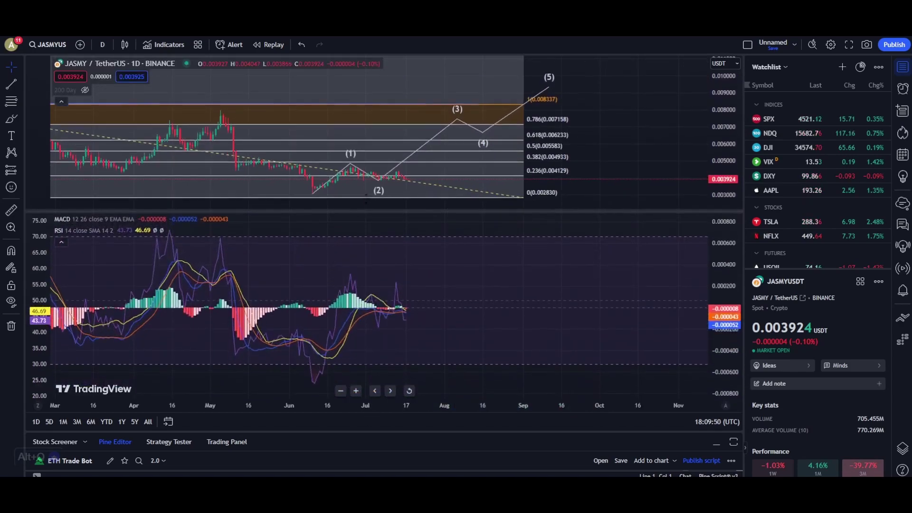
scroll(363, 226, "up", 2)
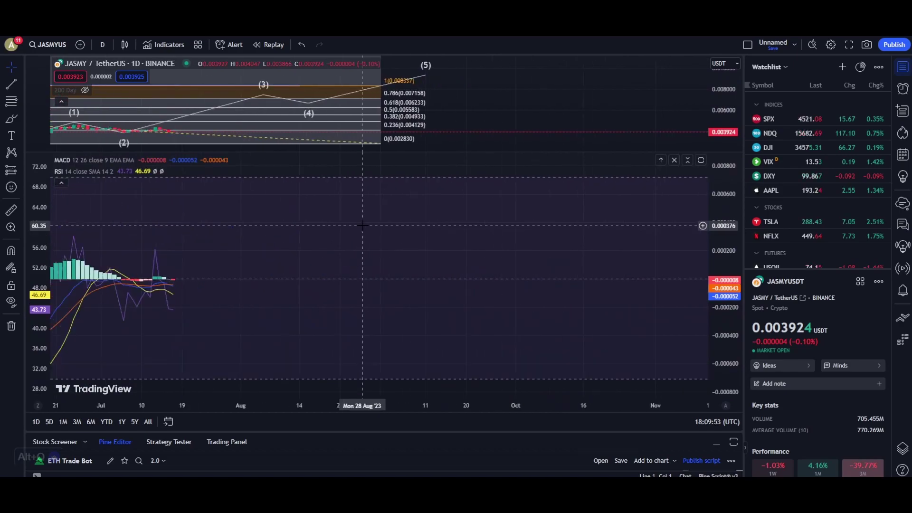
scroll(316, 305, "up", 2)
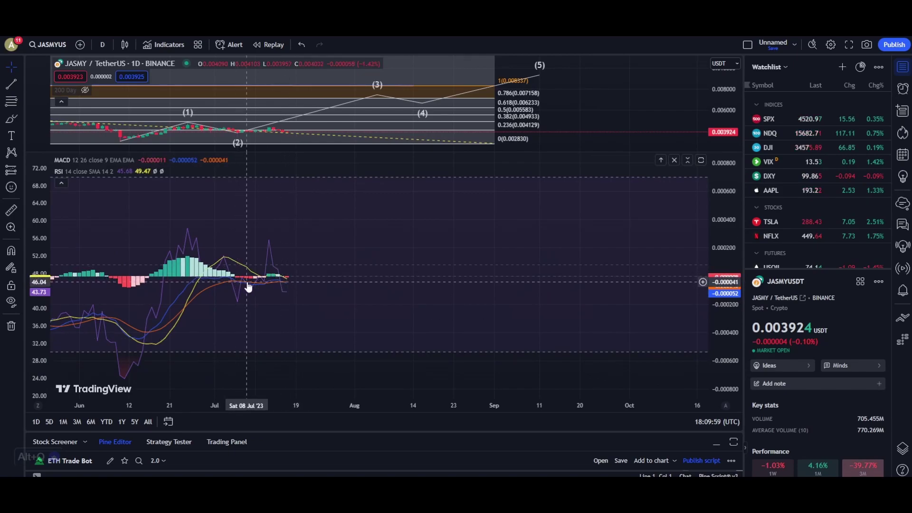
left_click_drag(286, 281, 336, 221)
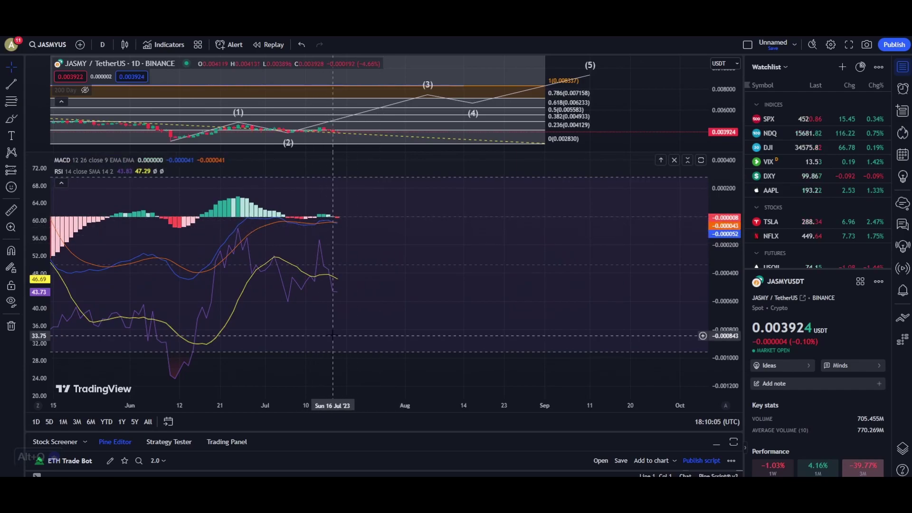
scroll(326, 232, "down", 2)
scroll(326, 232, "down", 1)
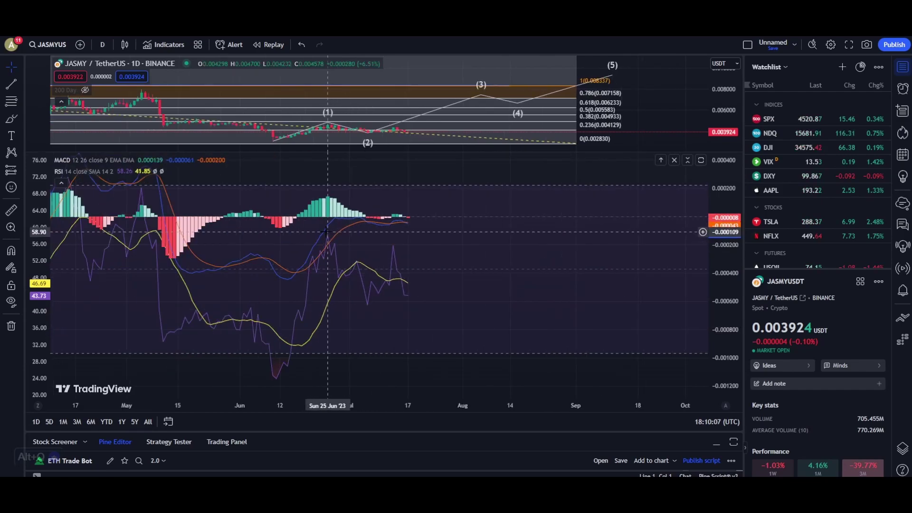
scroll(327, 232, "up", 2)
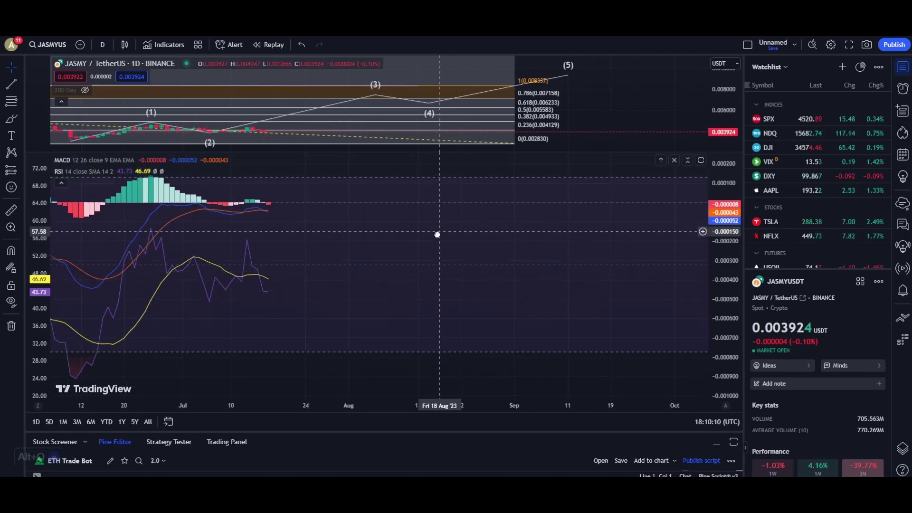
mouse_move(710, 307)
left_mouse_down()
mouse_move(441, 255)
mouse_move(453, 252)
left_mouse_up()
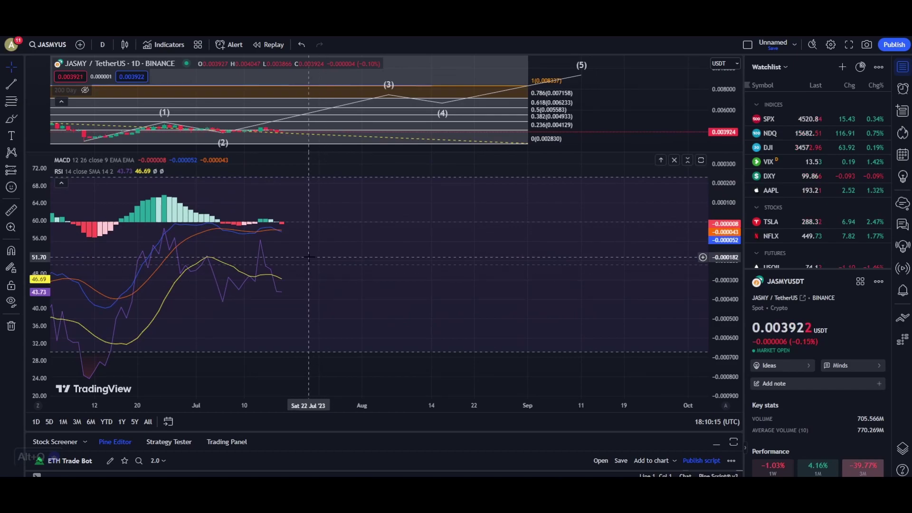
left_click_drag(311, 151, 319, 373)
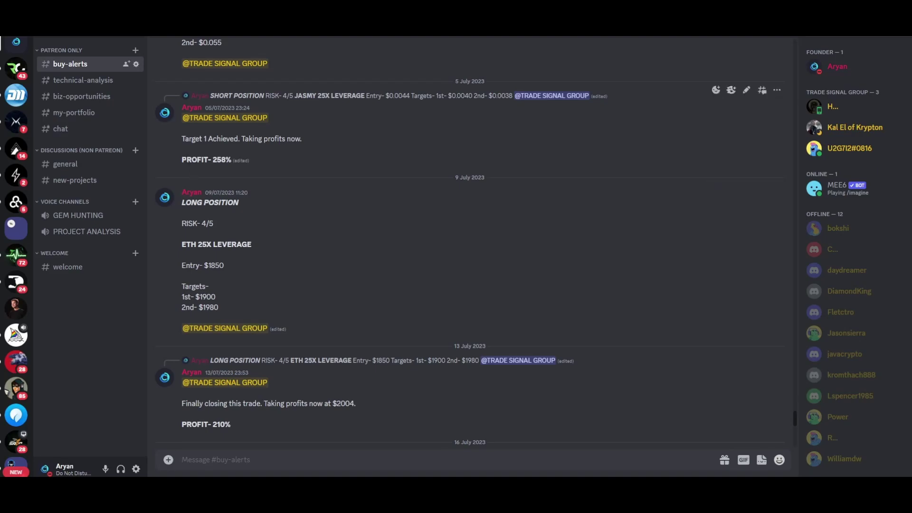
left_click_drag(181, 161, 231, 159)
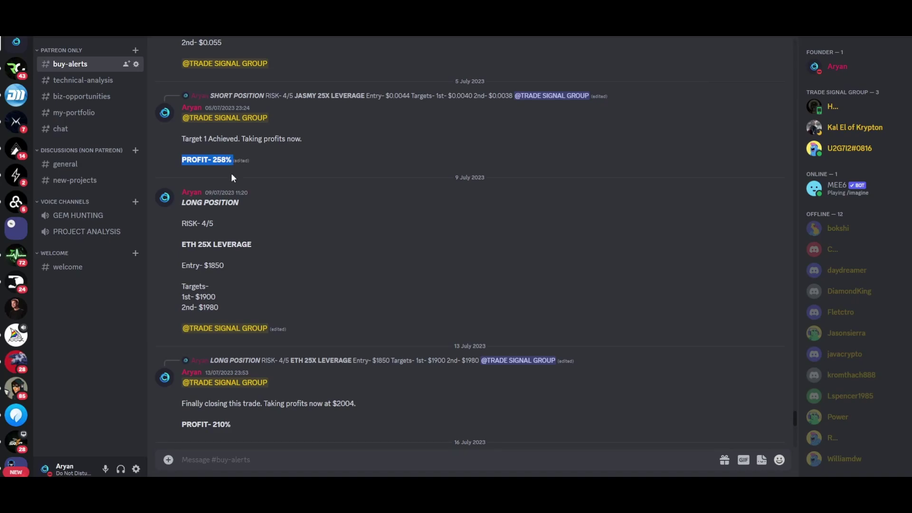
left_click_drag(182, 425, 252, 424)
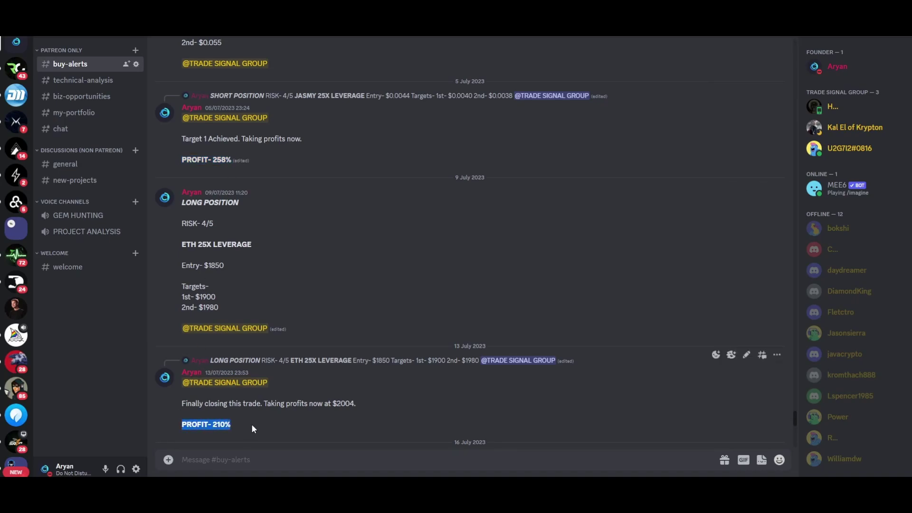
left_click(302, 336)
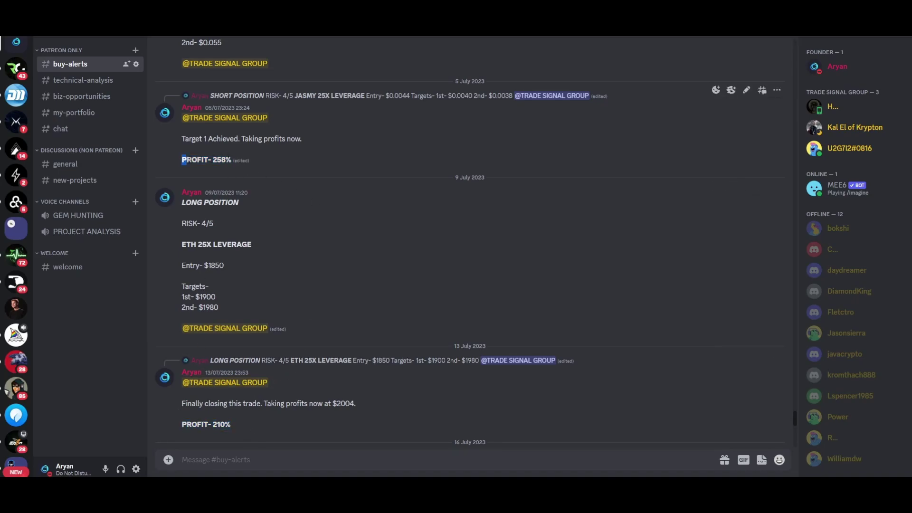
left_click_drag(180, 161, 232, 161)
left_click(296, 236)
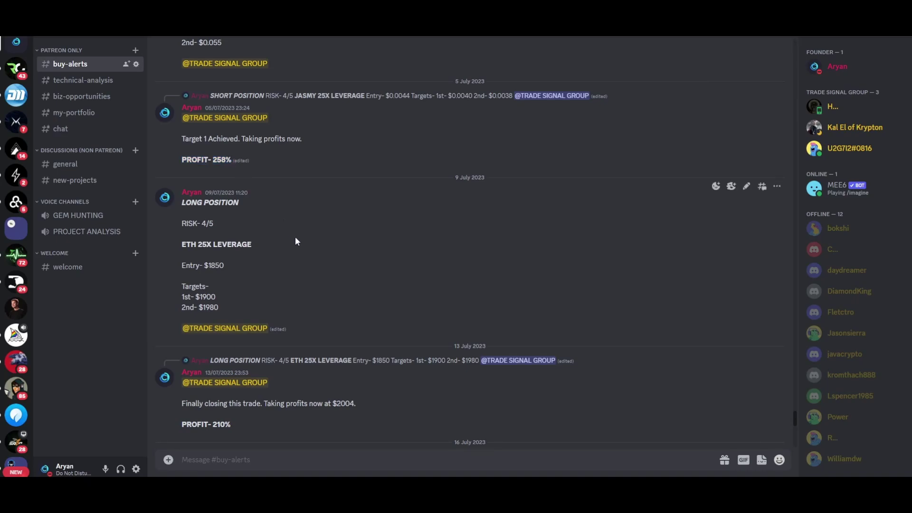
left_click_drag(178, 424, 253, 424)
left_click(276, 426)
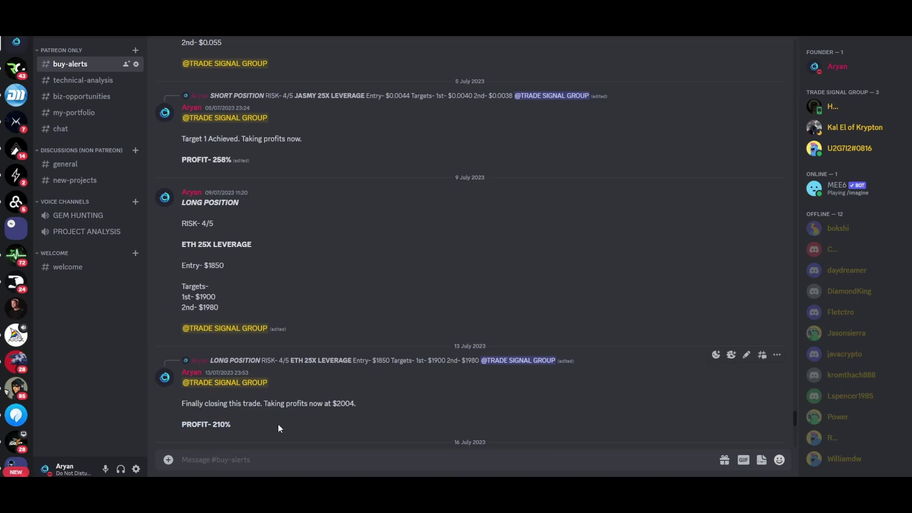
scroll(314, 228, "up", 5)
scroll(323, 214, "up", 4)
scroll(325, 217, "up", 4)
scroll(339, 232, "up", 2)
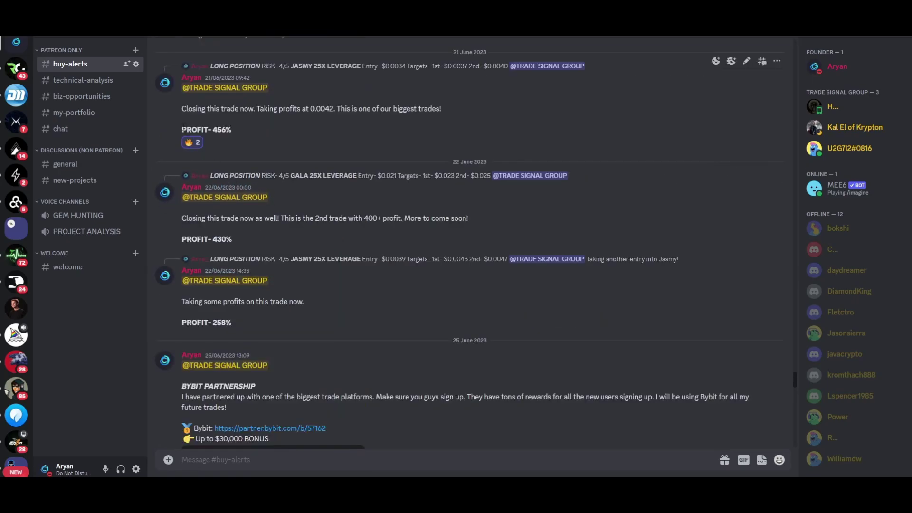
Highlight the 456%, 430% and 258% PROFIT figures and the 21 June JASMY closing message.
left_click_drag(182, 130, 244, 132)
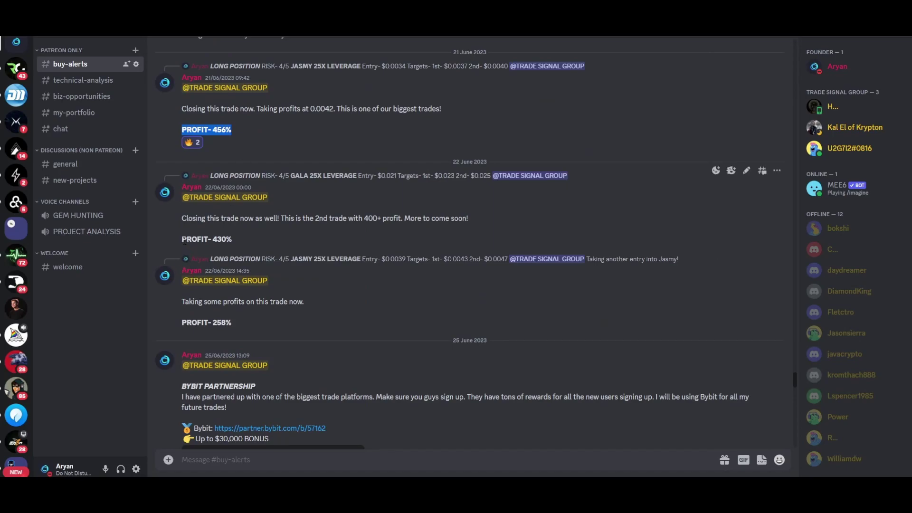
left_click_drag(182, 240, 238, 239)
left_click(208, 297)
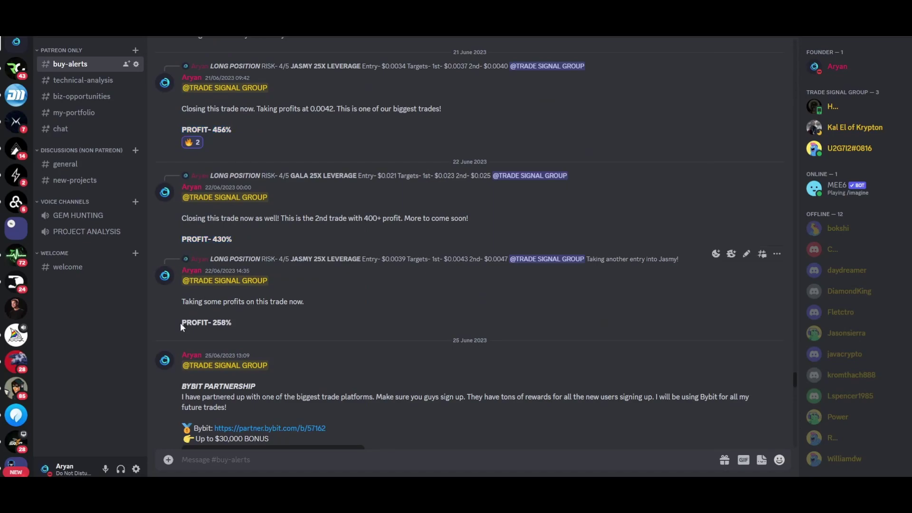
left_click_drag(180, 327, 252, 328)
left_click(262, 320)
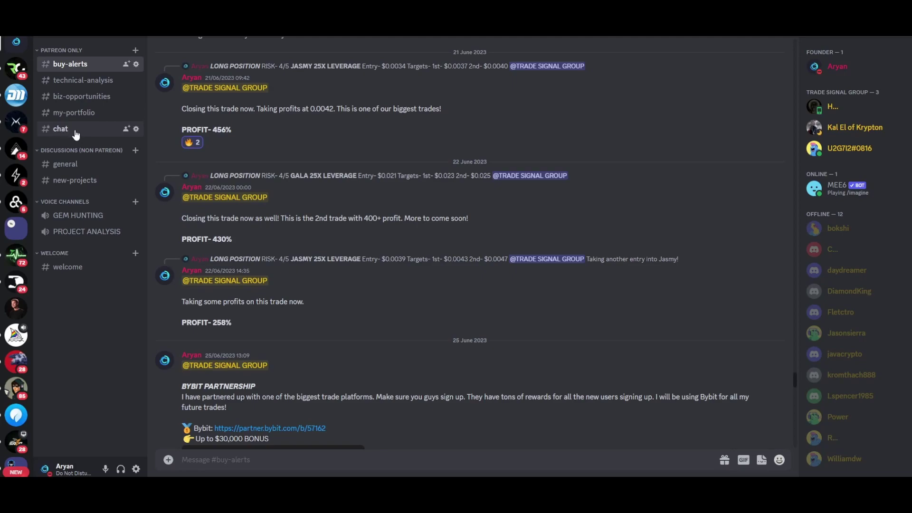
mouse_move(311, 108)
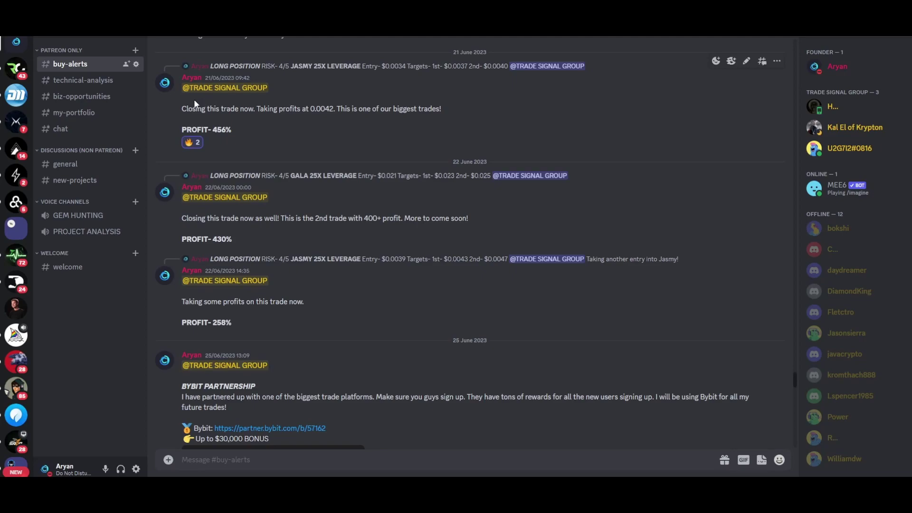
mouse_move(180, 108)
left_mouse_down()
mouse_move(268, 126)
mouse_move(269, 134)
left_mouse_up()
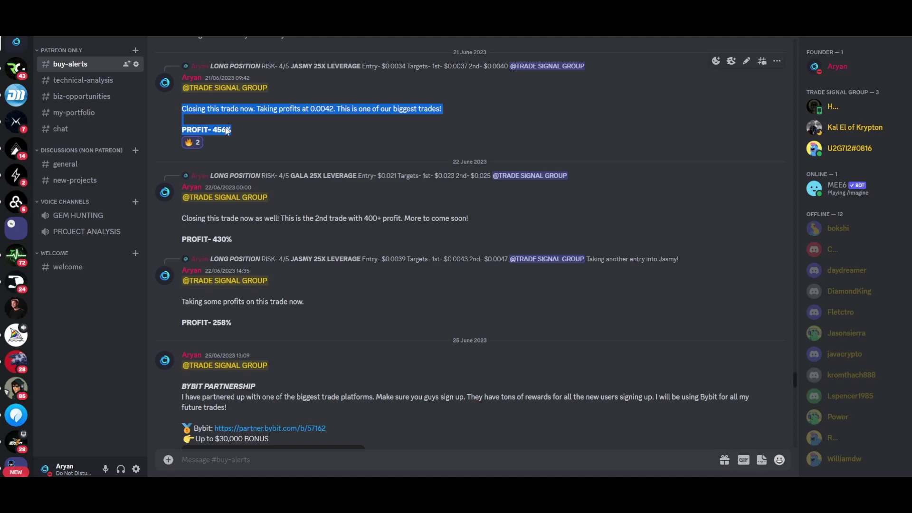